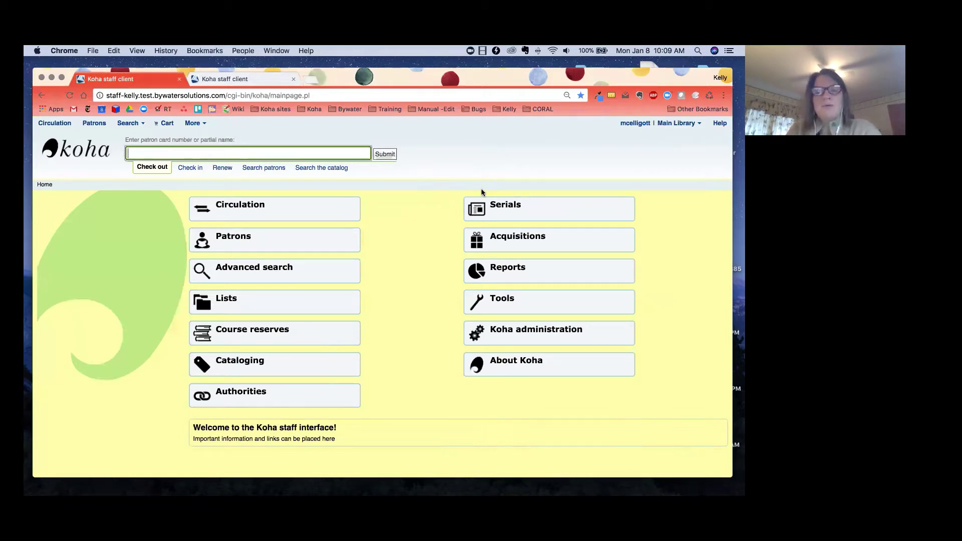
# Step: Go from the staff client home page to the Tools page
pyautogui.click(510, 301)
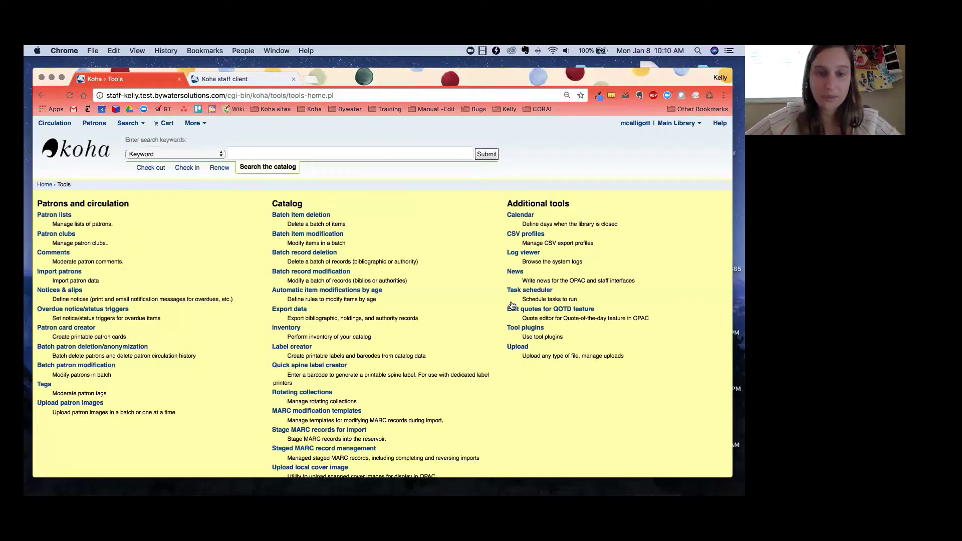
# Step: Open the Inventory tool and limit its shelving location to Juvenile Board Books
pyautogui.click(286, 328)
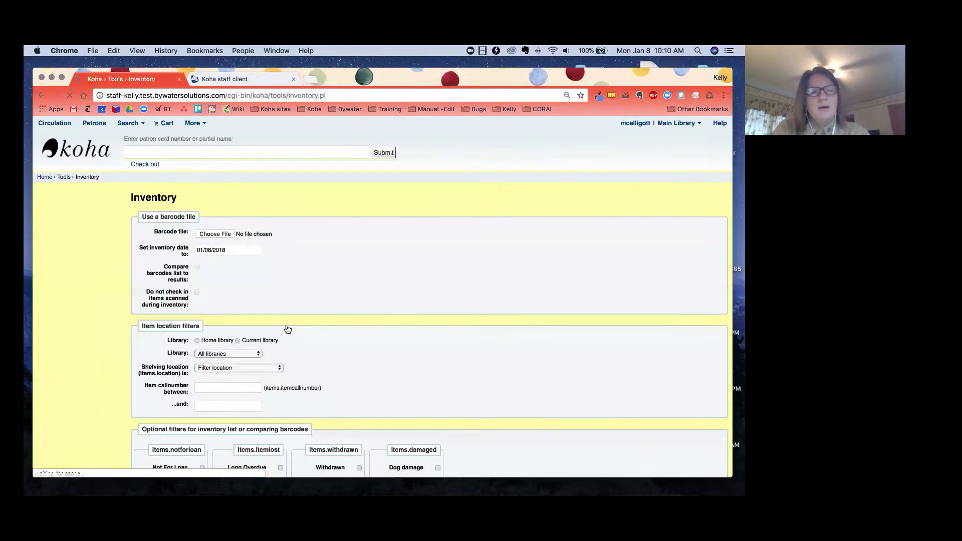
pyautogui.scroll(-2, 286, 327)
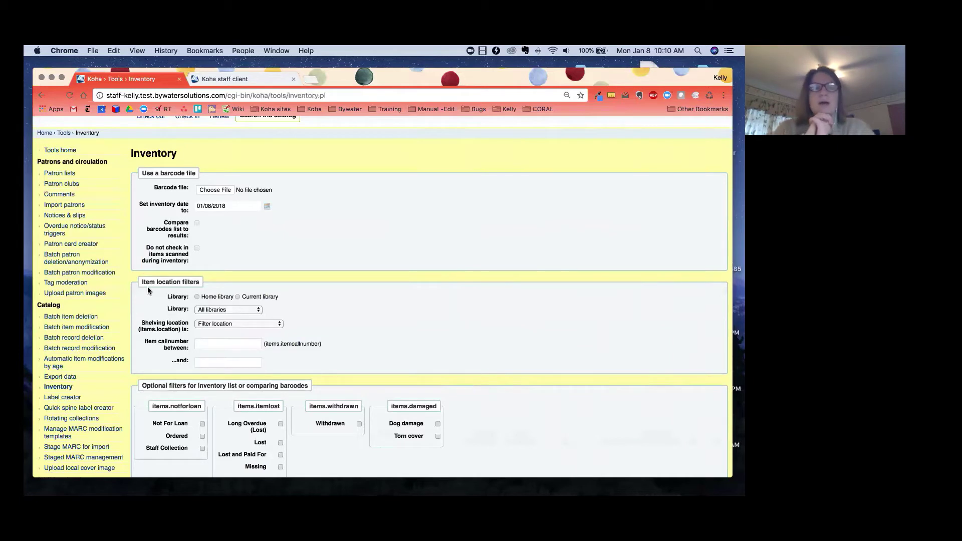
pyautogui.scroll(1, 147, 286)
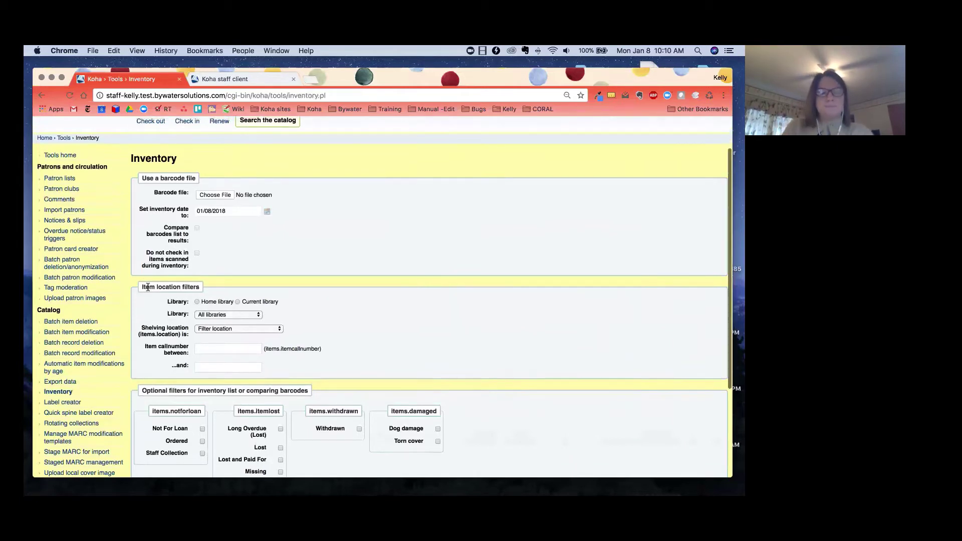
pyautogui.click(230, 328)
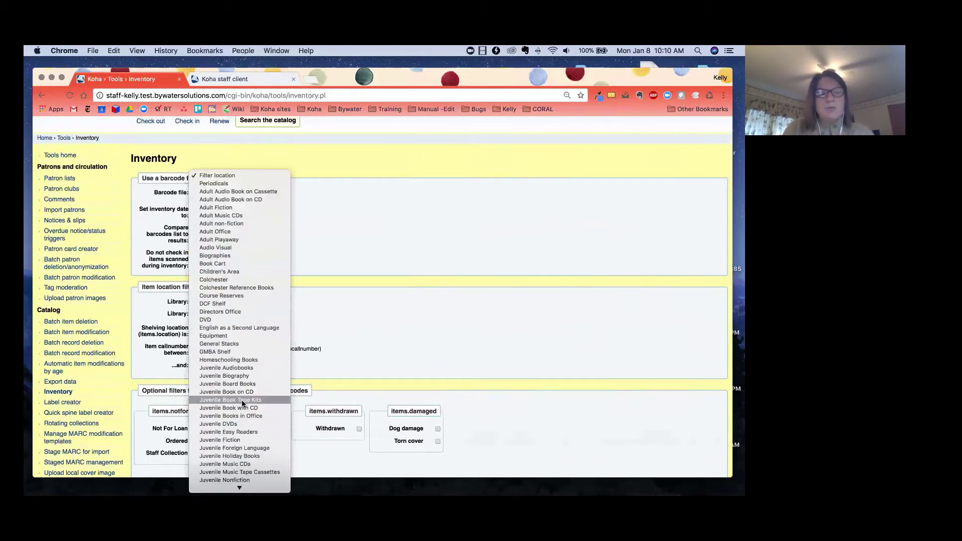
pyautogui.click(242, 385)
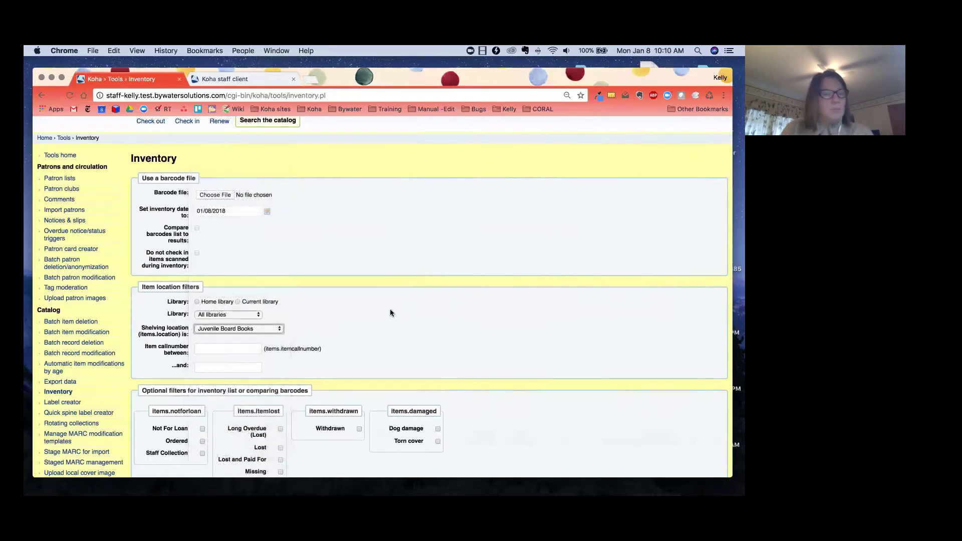
pyautogui.scroll(-4, 390, 310)
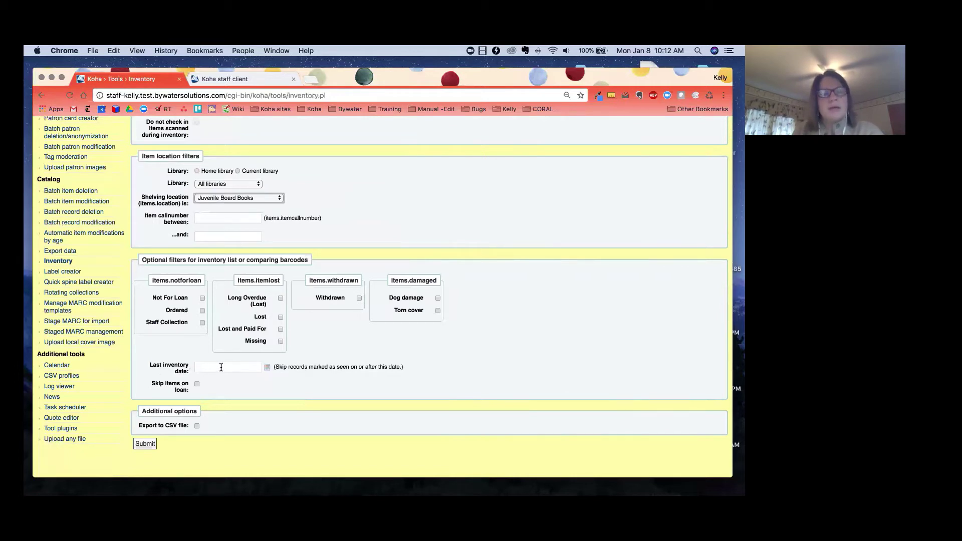
# Step: Tick 'Skip items on loan' among the Inventory optional filters
pyautogui.click(197, 383)
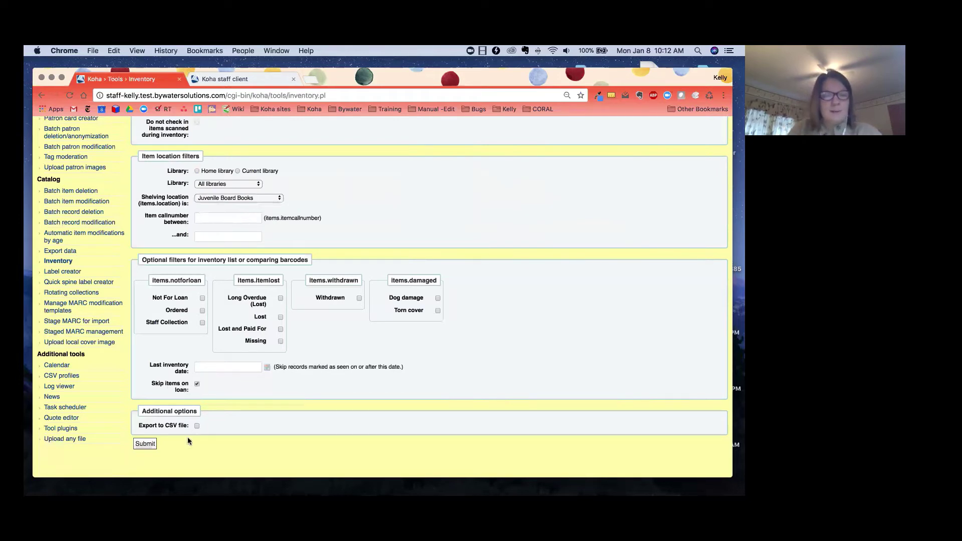
pyautogui.scroll(-1, 177, 450)
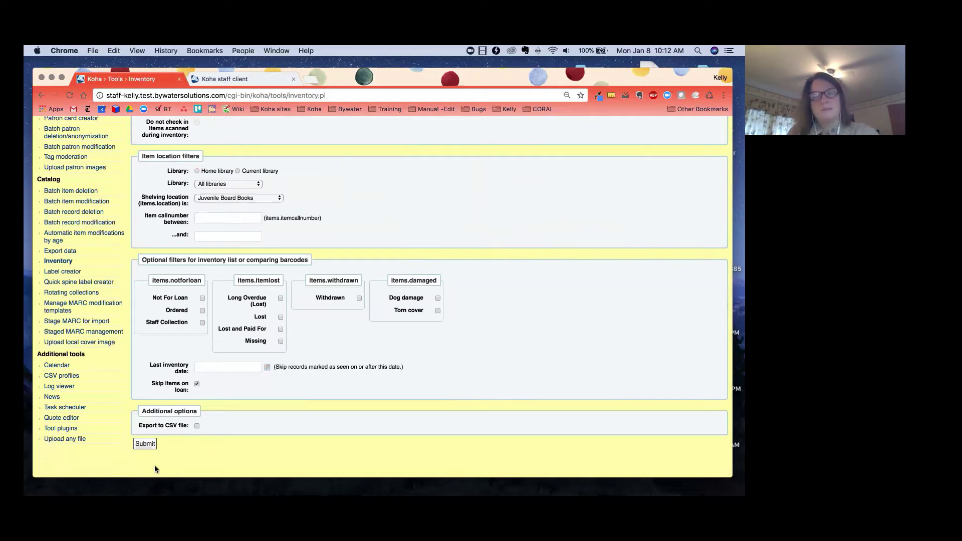
# Step: Run the Juvenile Board Books inventory, returning 311 items, and mark 'Duck in the truck' seen
pyautogui.click(147, 447)
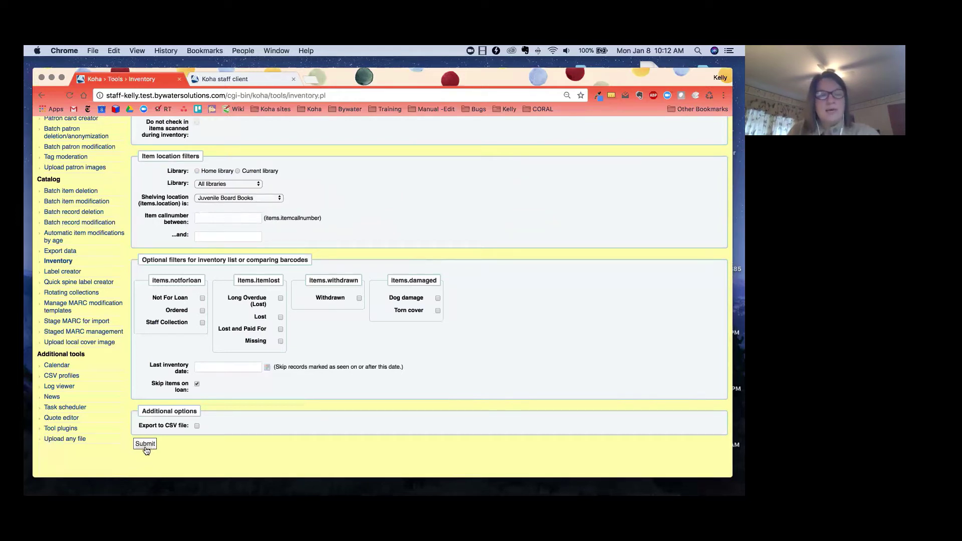
pyautogui.click(146, 446)
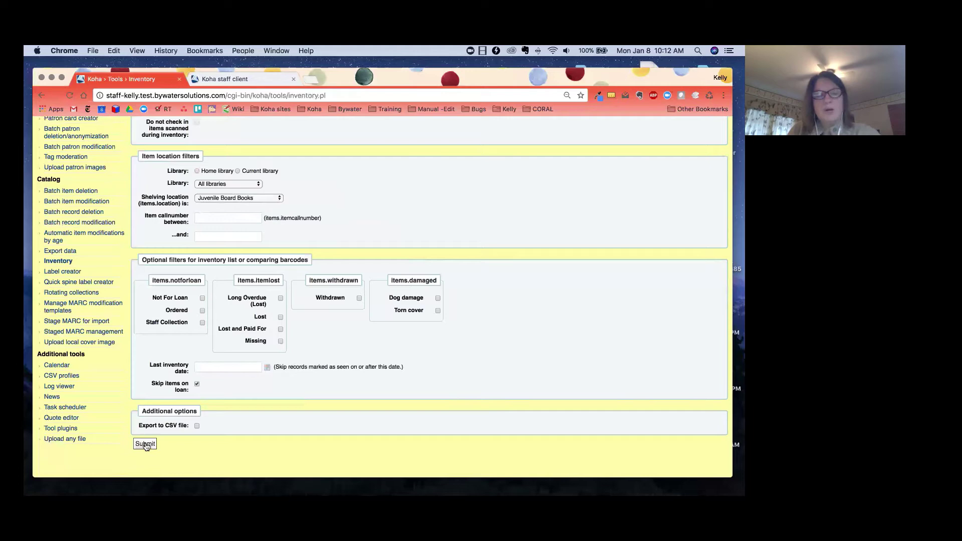
pyautogui.click(145, 446)
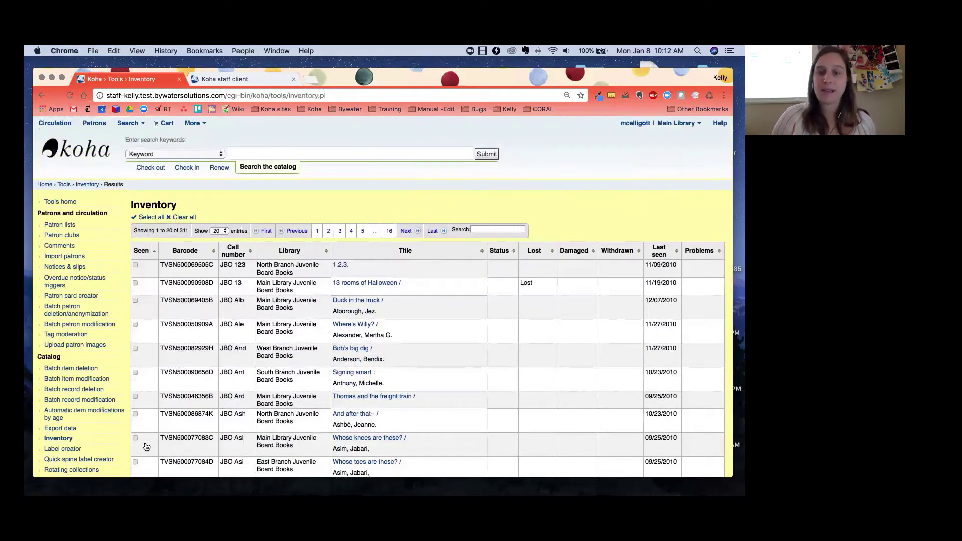
pyautogui.scroll(-1, 460, 253)
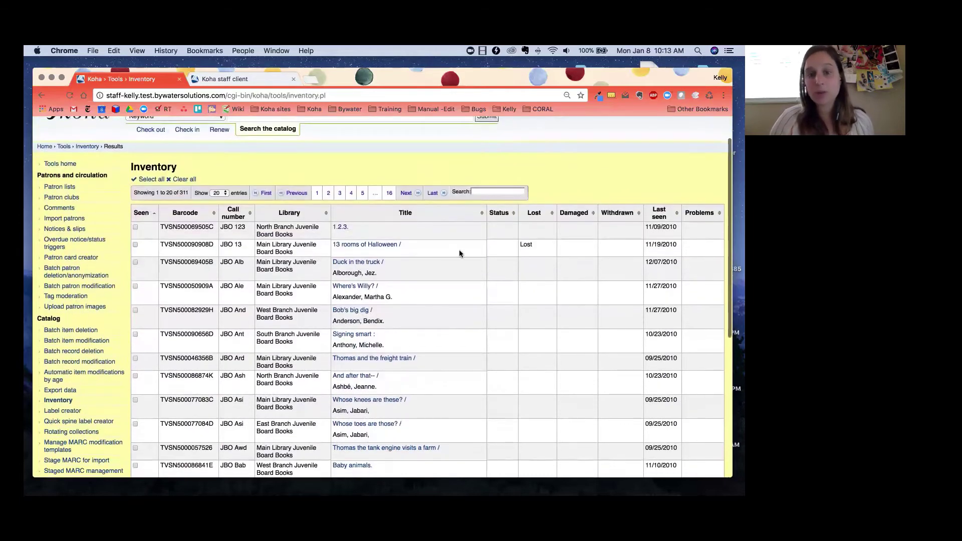
pyautogui.moveTo(526, 246); pyautogui.dragTo(537, 249)
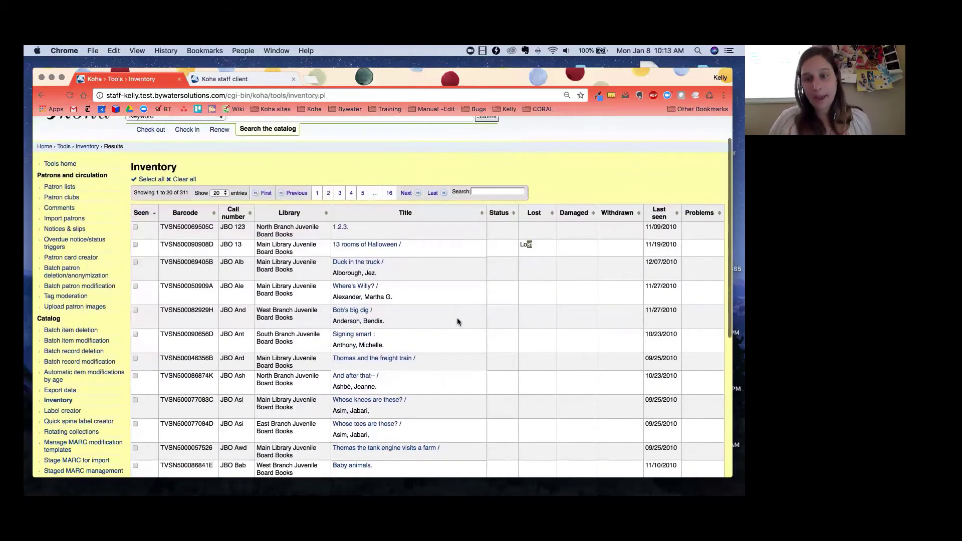
pyautogui.scroll(-1, 457, 318)
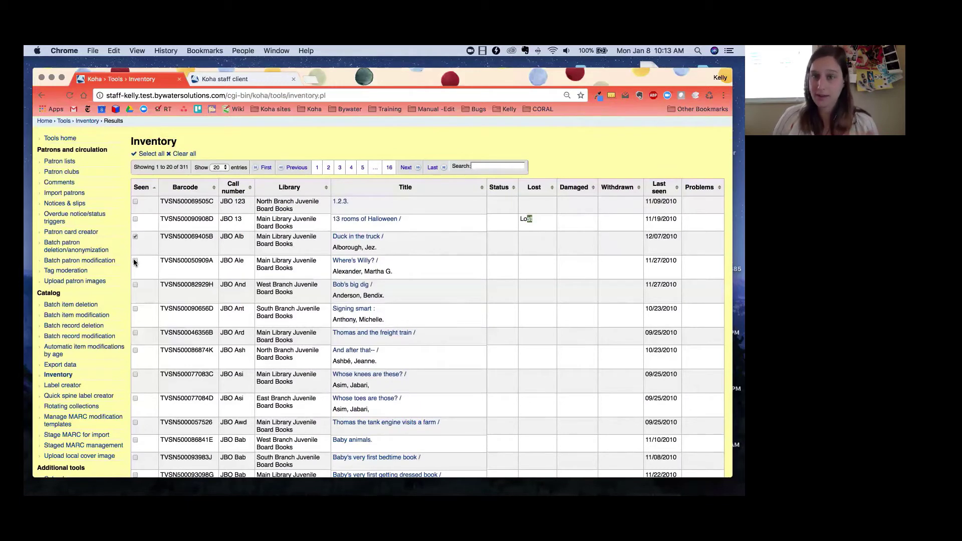
# Step: Mark Bob's big dig, Good night sweet butterflies, Thomas the tank engine and Baby animals seen
pyautogui.click(135, 286)
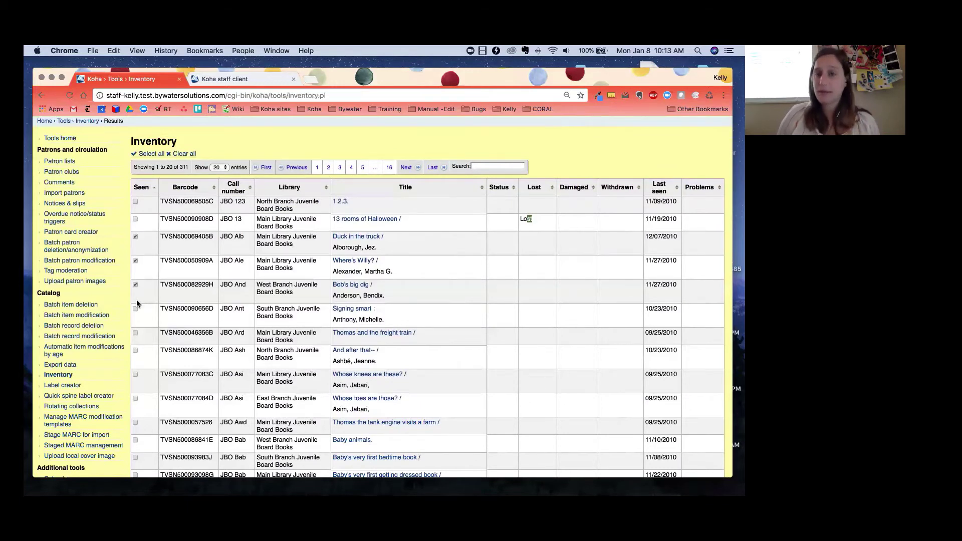
pyautogui.scroll(-1, 140, 305)
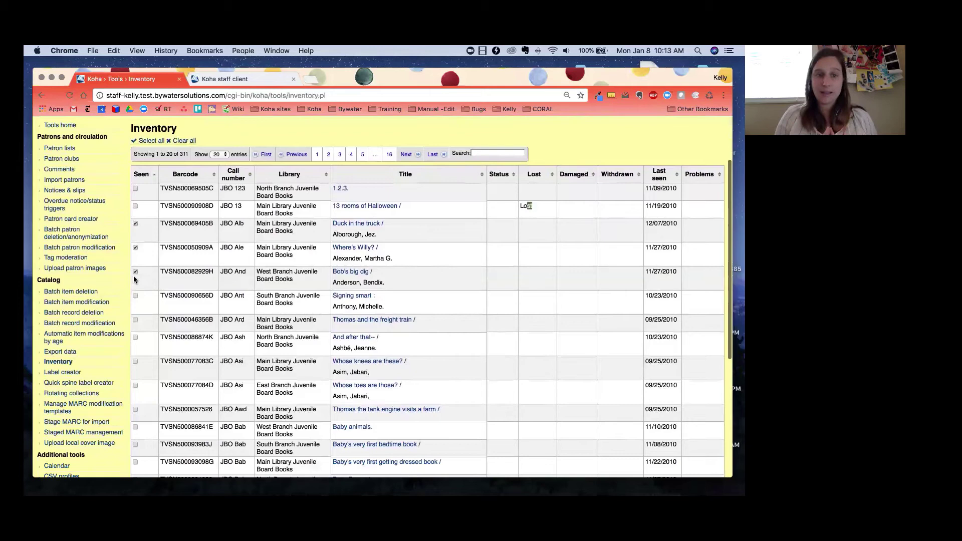
pyautogui.scroll(-3, 132, 260)
pyautogui.scroll(-1, 135, 279)
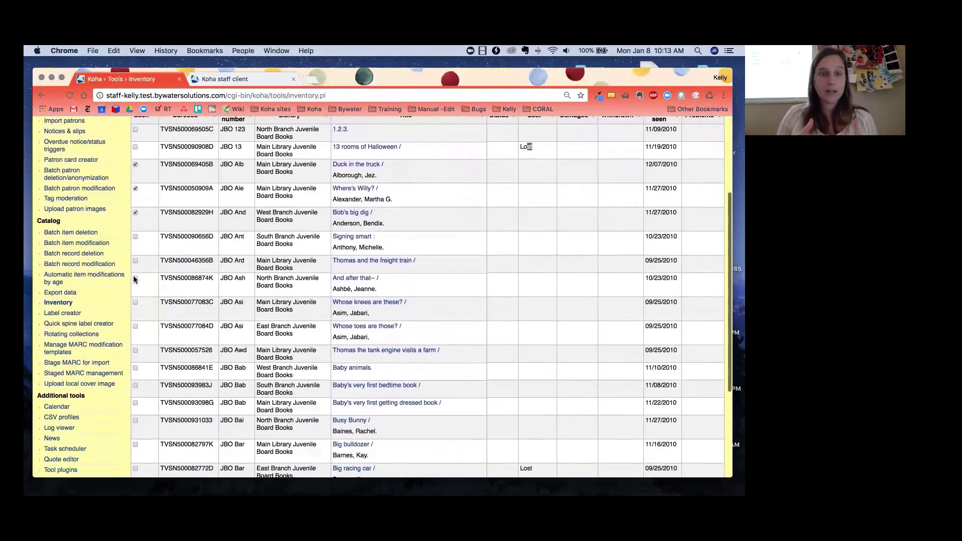
pyautogui.scroll(-2, 135, 279)
pyautogui.scroll(-2, 135, 280)
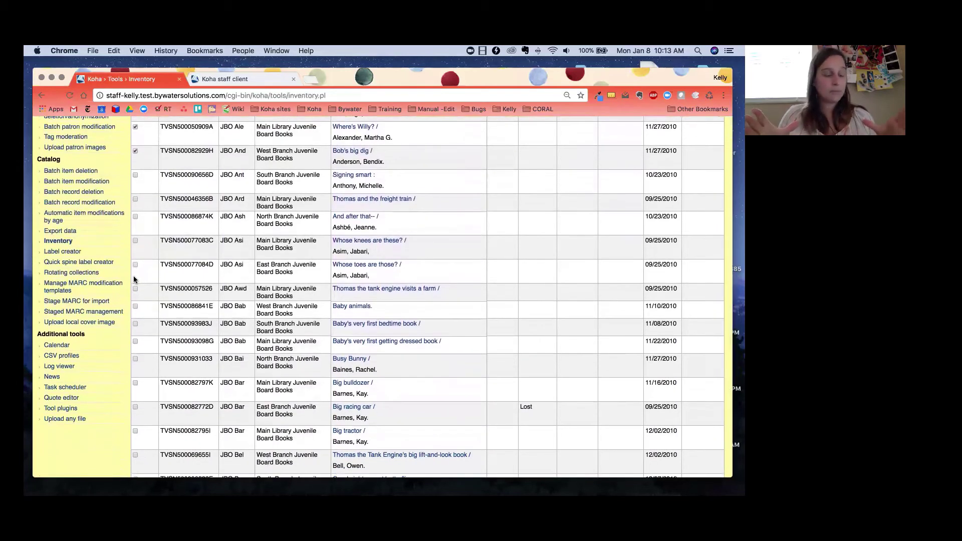
pyautogui.scroll(-2, 134, 279)
pyautogui.scroll(-2, 134, 280)
pyautogui.scroll(-1, 128, 437)
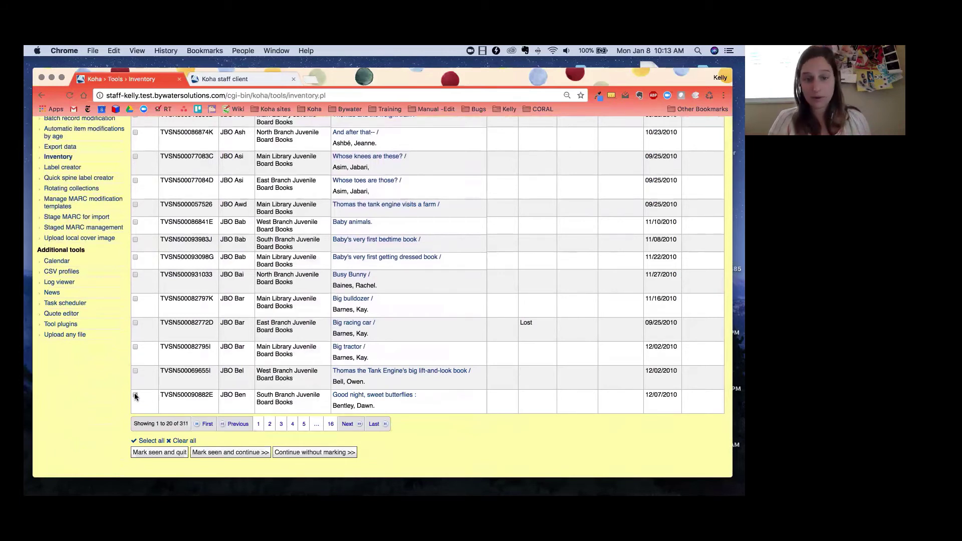
pyautogui.click(135, 395)
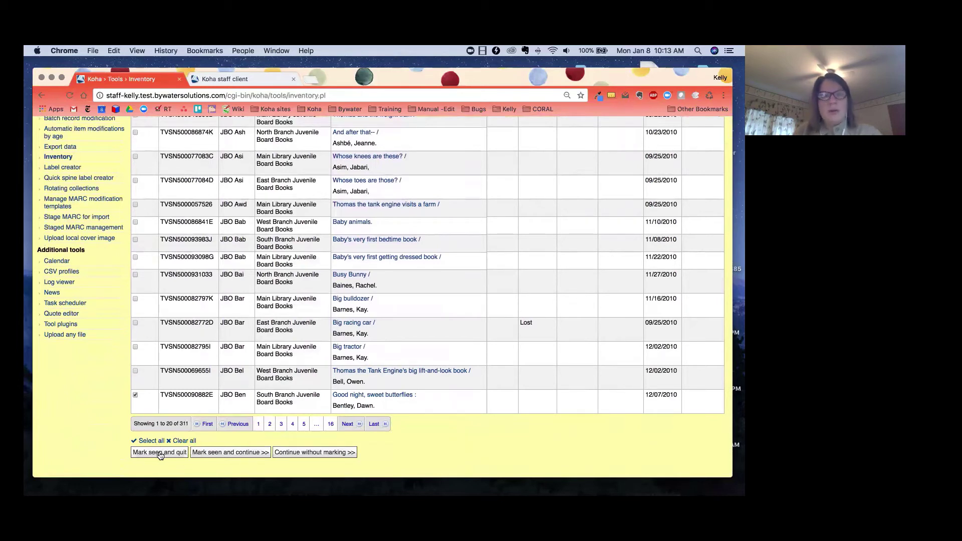
pyautogui.click(136, 205)
pyautogui.click(136, 222)
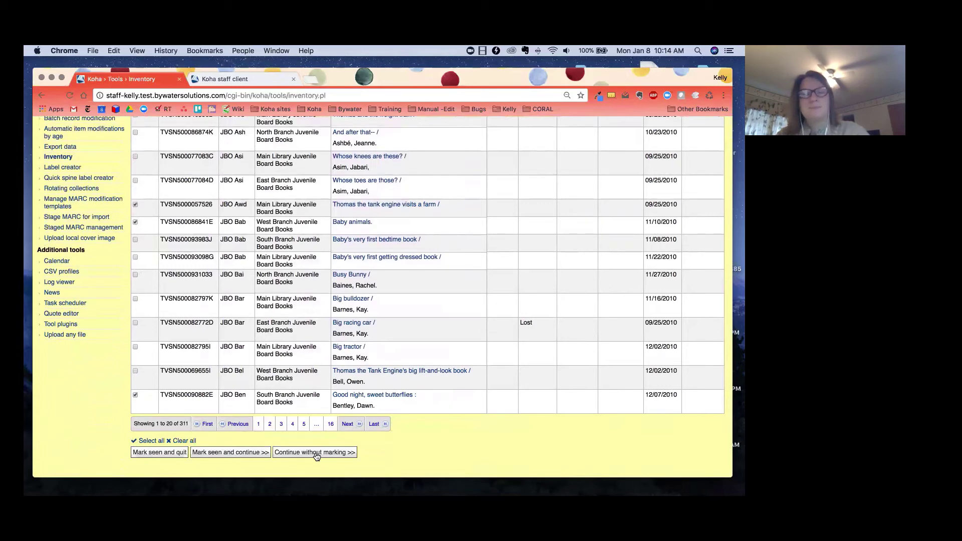
pyautogui.scroll(8, 315, 412)
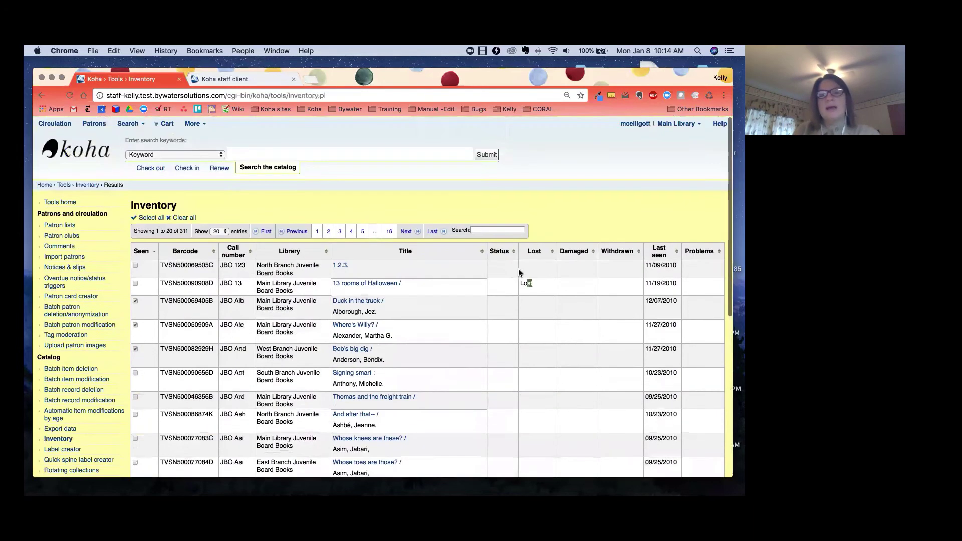
# Step: Use the results table's Search box, then head back to the inventory filter form
pyautogui.click(476, 230)
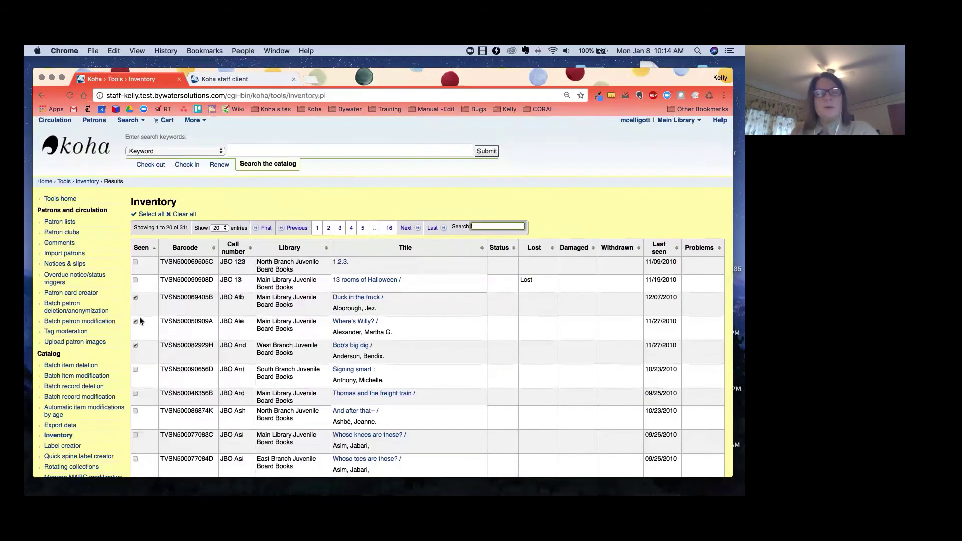
pyautogui.scroll(-3, 137, 311)
pyautogui.scroll(-2, 140, 320)
pyautogui.scroll(-1, 140, 319)
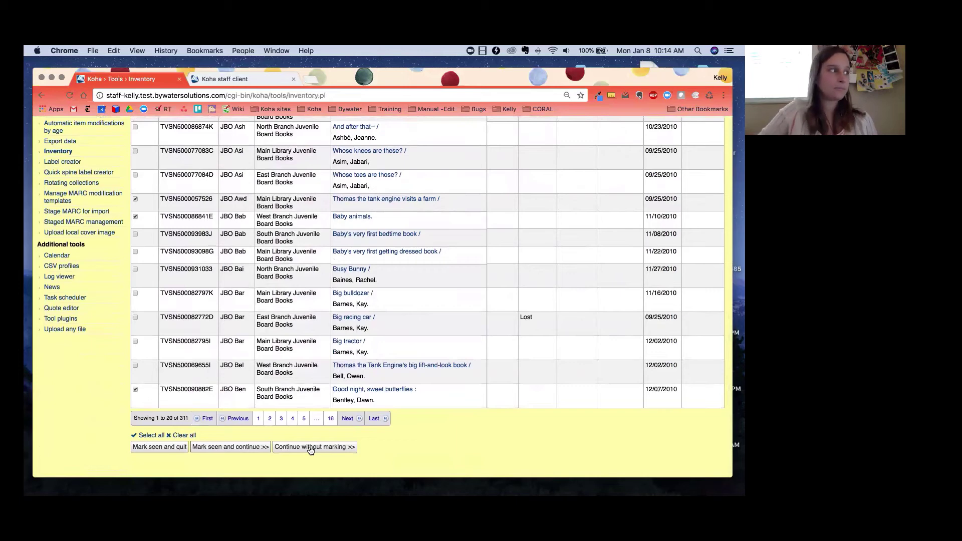
pyautogui.hscroll(-5, 310, 428)
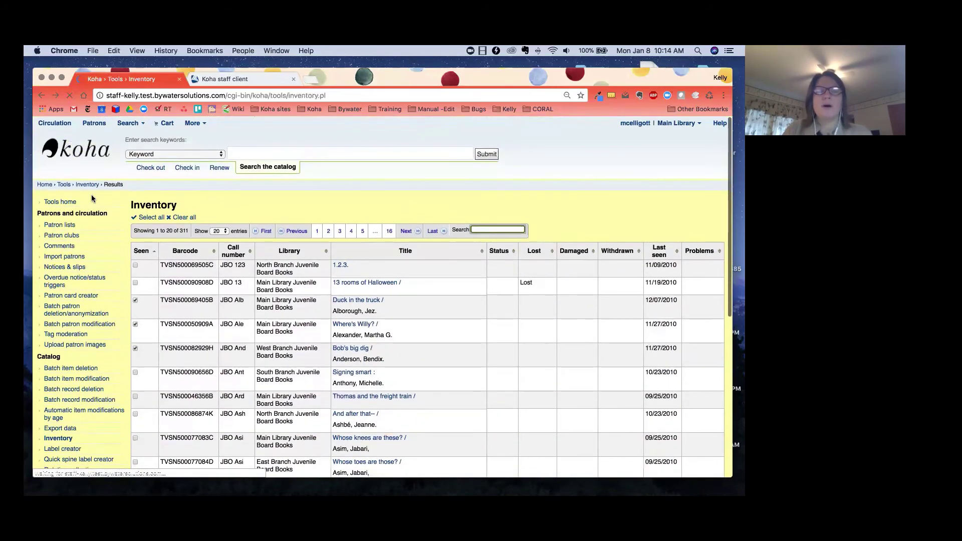
pyautogui.scroll(5, 133, 255)
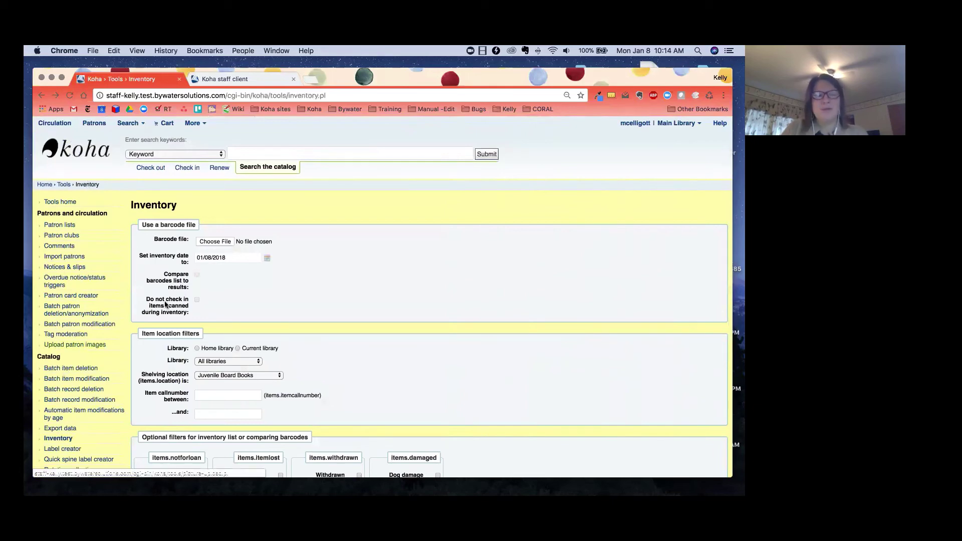
pyautogui.scroll(-3, 197, 310)
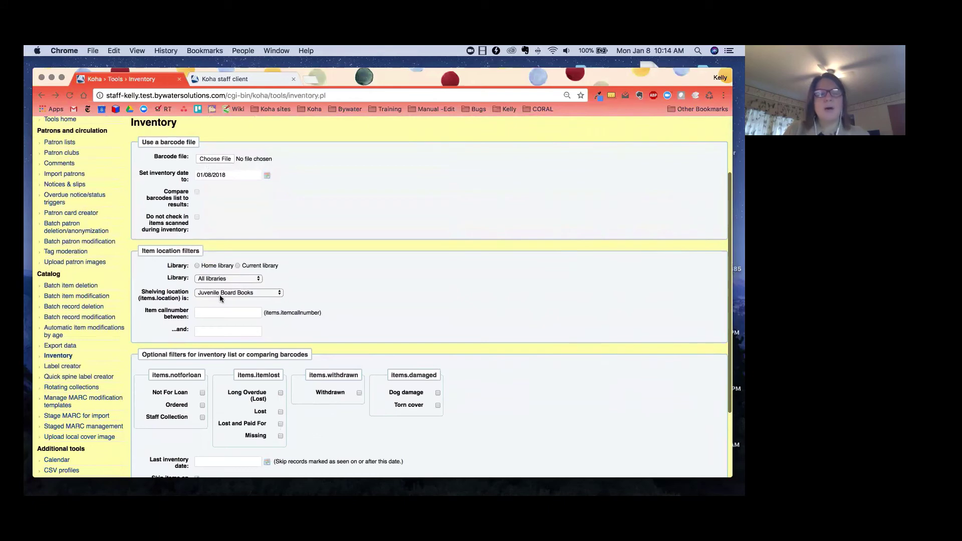
pyautogui.scroll(-3, 248, 301)
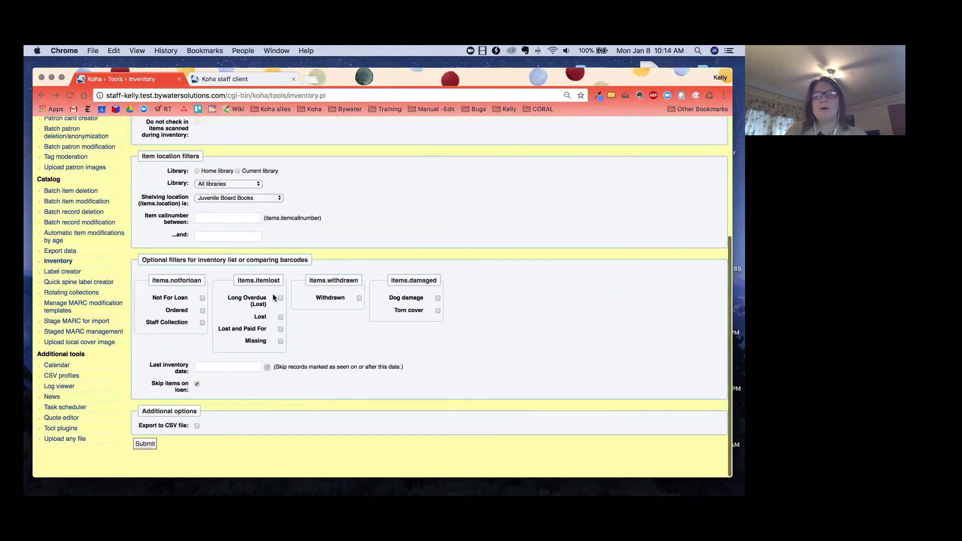
# Step: Include Long Overdue (Lost), Lost, Lost and Paid For and Missing statuses under items.itemlost
pyautogui.click(281, 317)
pyautogui.click(280, 341)
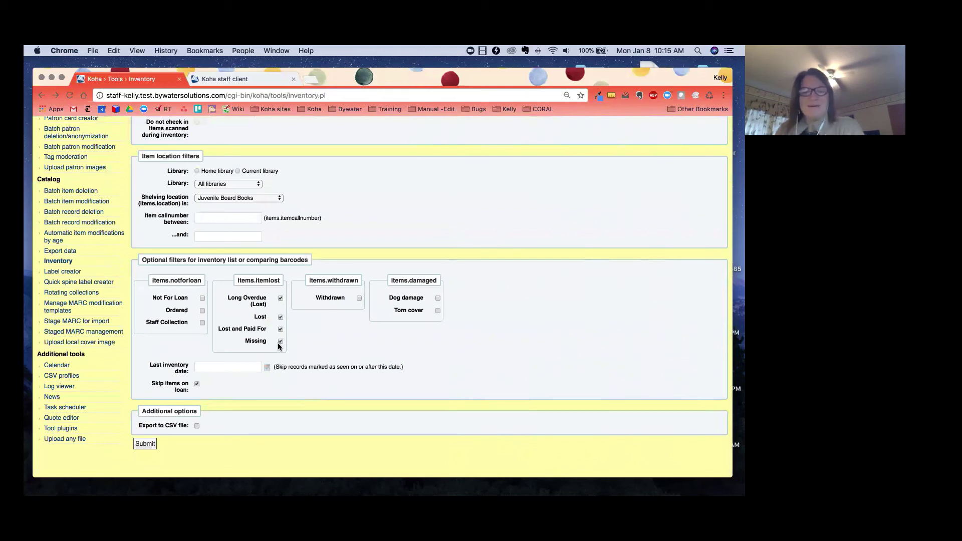
# Step: Submit the lost-status filters to list the 12 matching Juvenile Board Books items
pyautogui.click(146, 444)
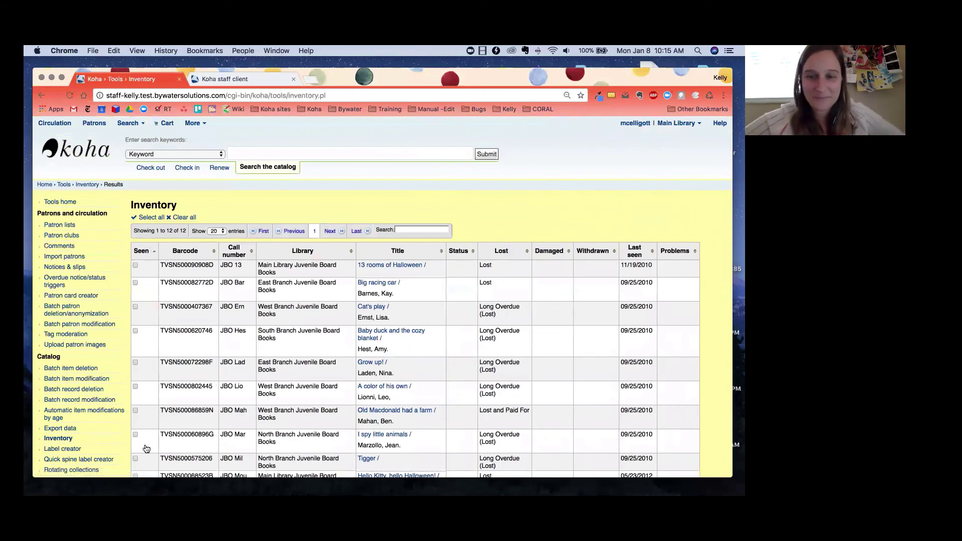
pyautogui.scroll(-3, 146, 449)
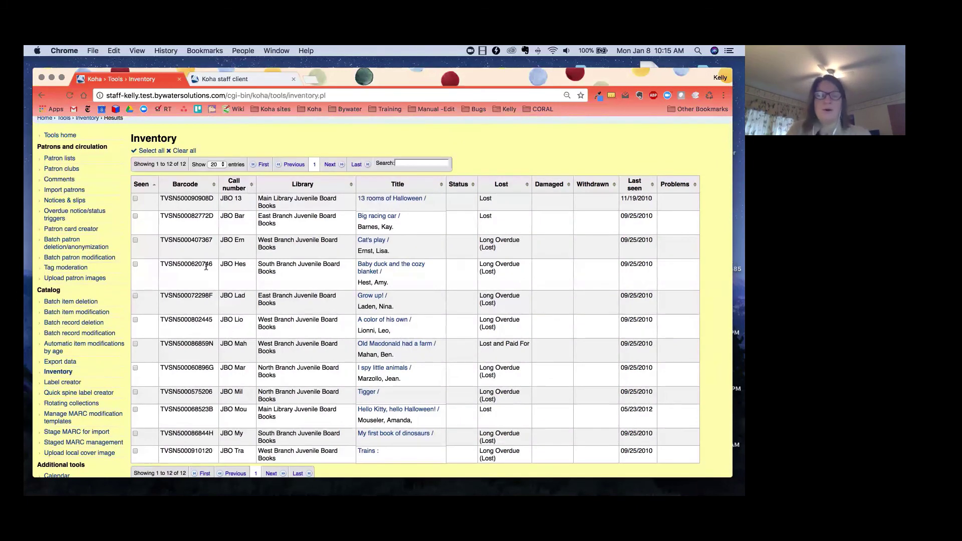
pyautogui.scroll(-2, 204, 361)
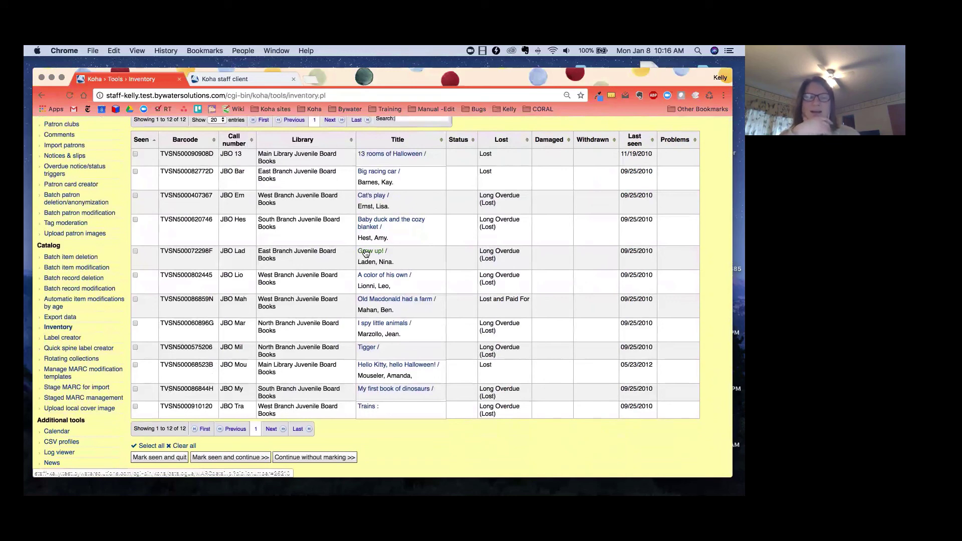
pyautogui.scroll(3, 365, 253)
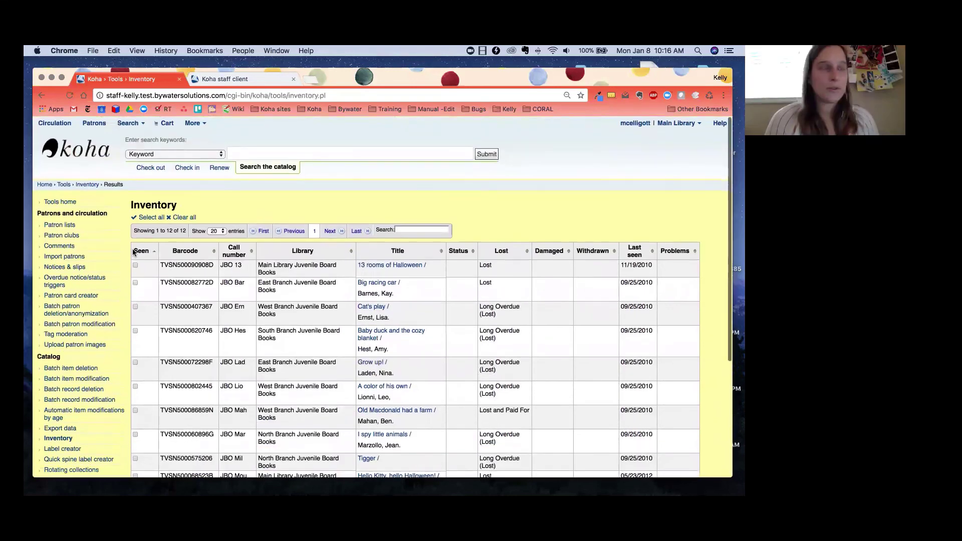